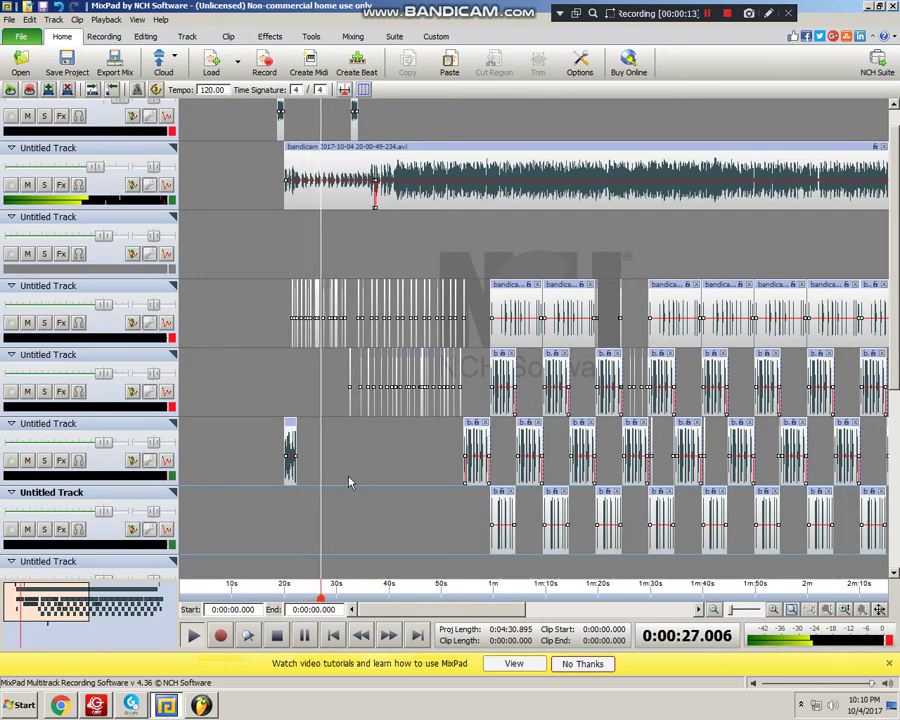
Step: Examine the track arrangement along the MixPad timeline, from the intro clips to the repeating drum clips, as the project plays
scroll(409, 535, "up", 5)
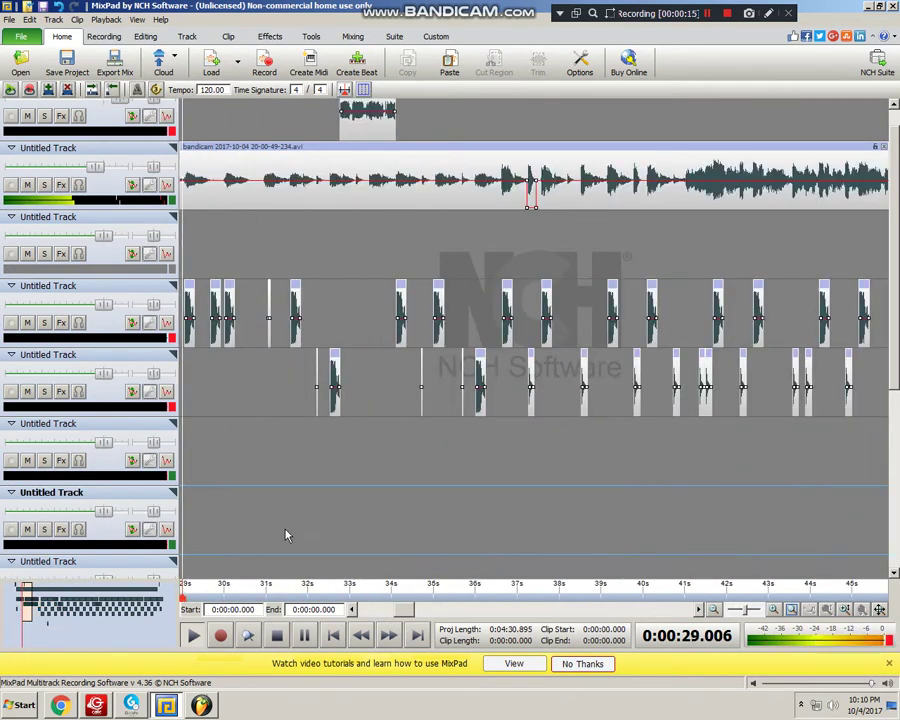
scroll(444, 524, "up", 4)
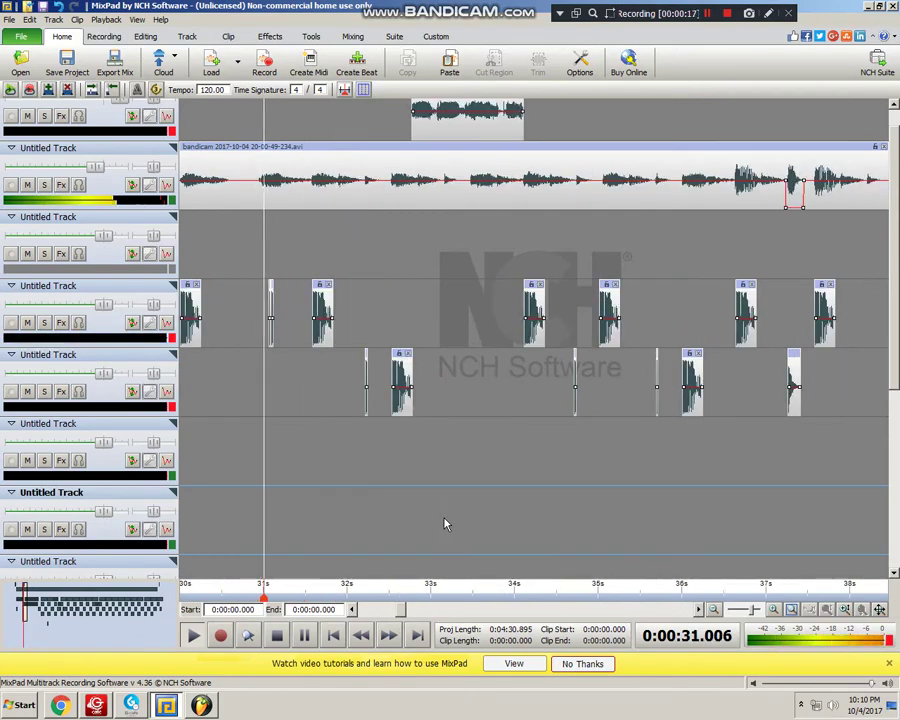
scroll(445, 522, "down", 2)
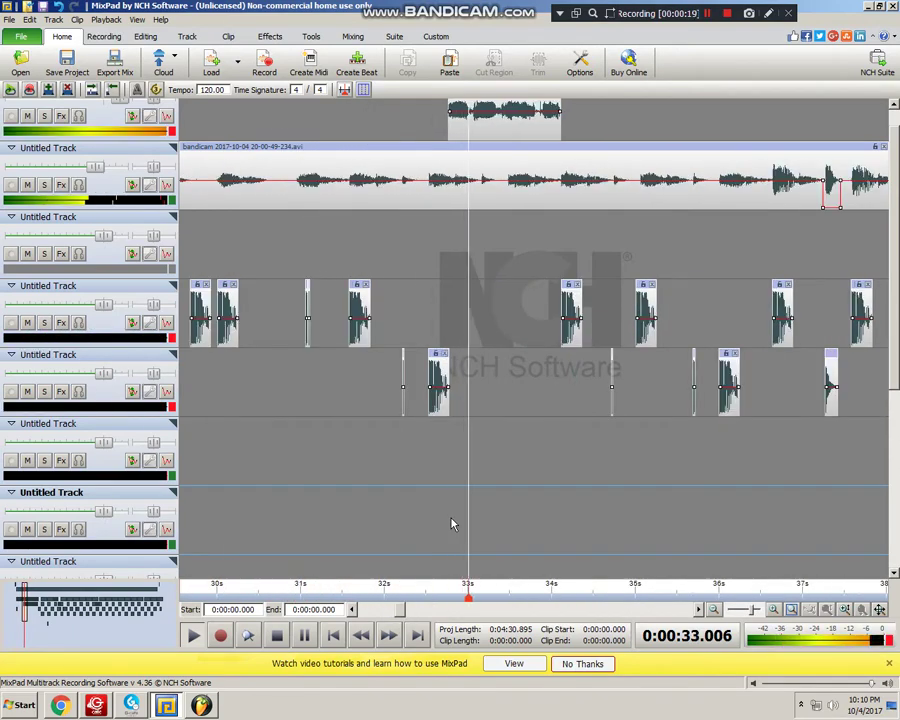
scroll(452, 520, "down", 2)
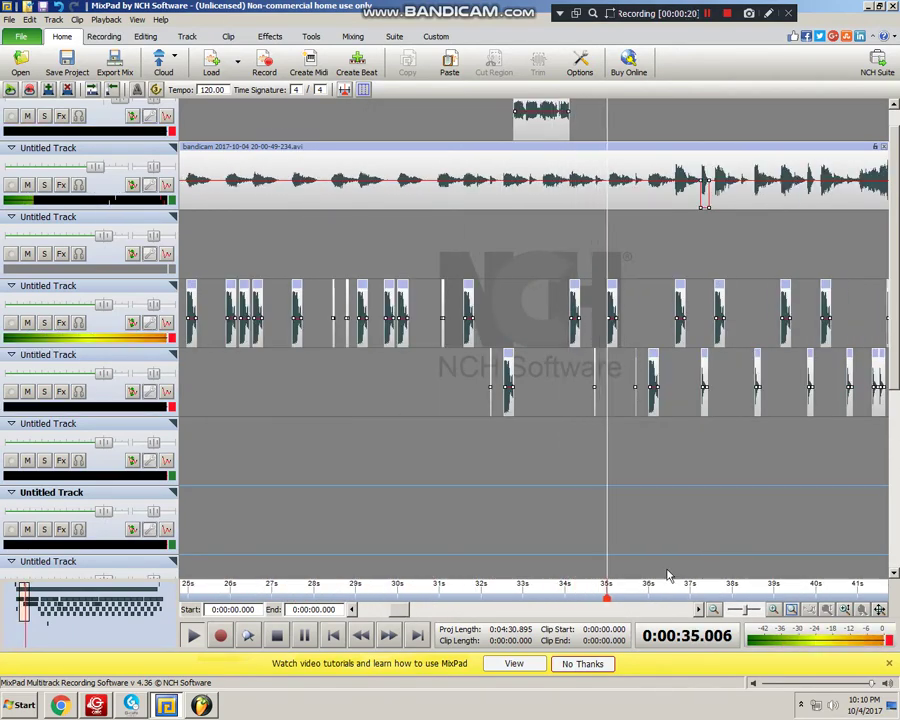
left_click(396, 609)
left_click_drag(396, 609, 406, 611)
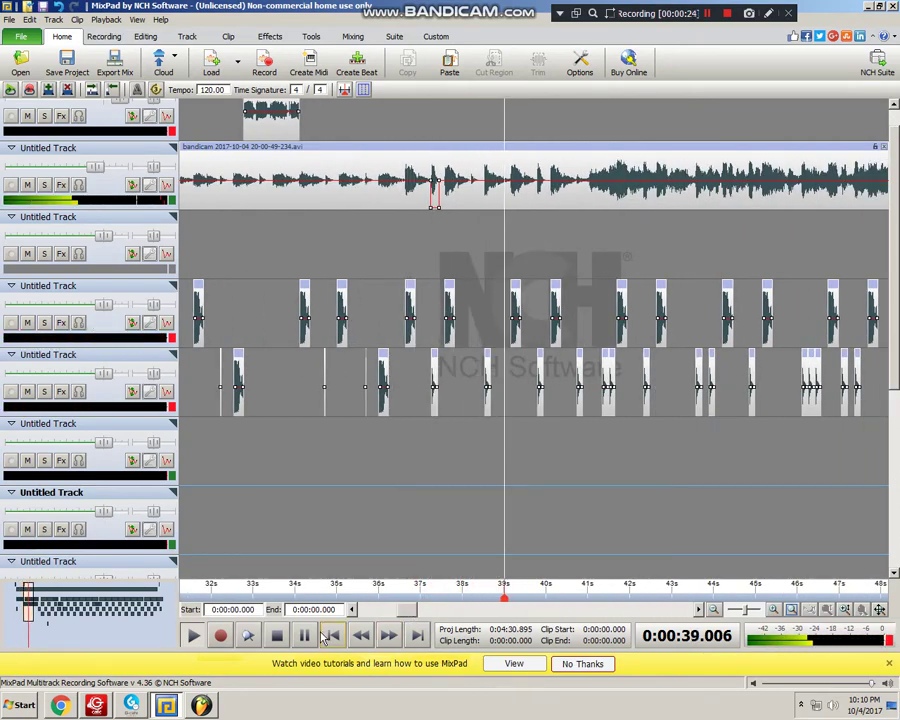
left_click_drag(407, 611, 412, 612)
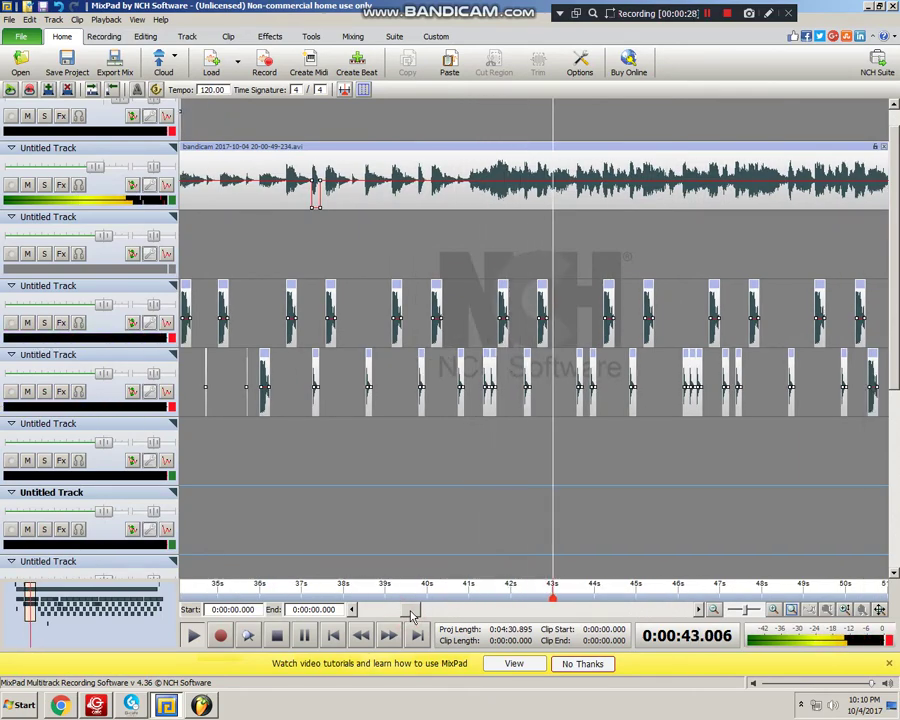
left_click_drag(412, 614, 418, 614)
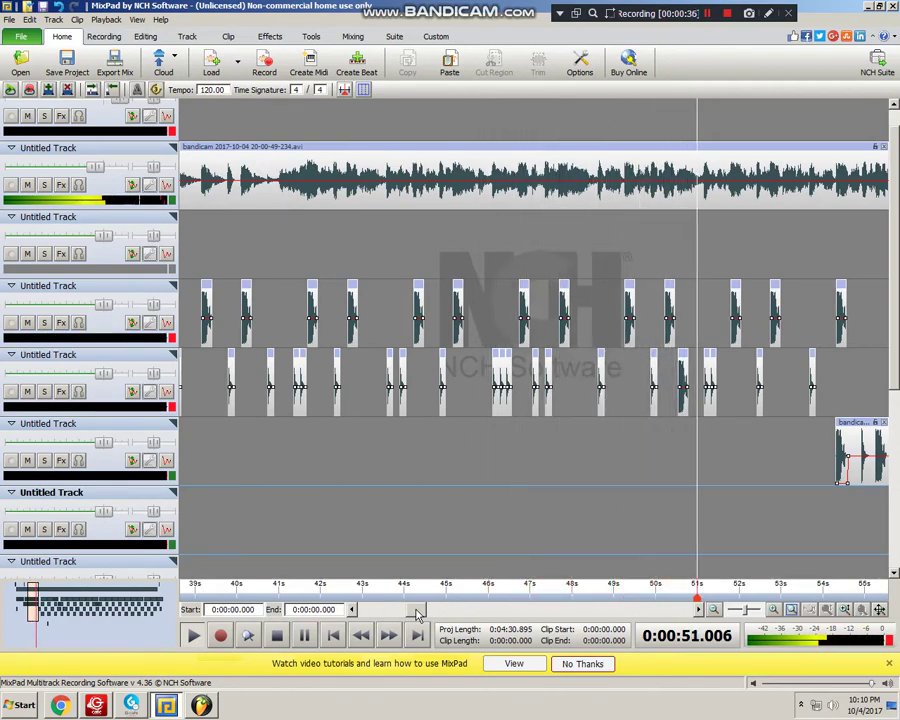
left_click_drag(417, 612, 428, 613)
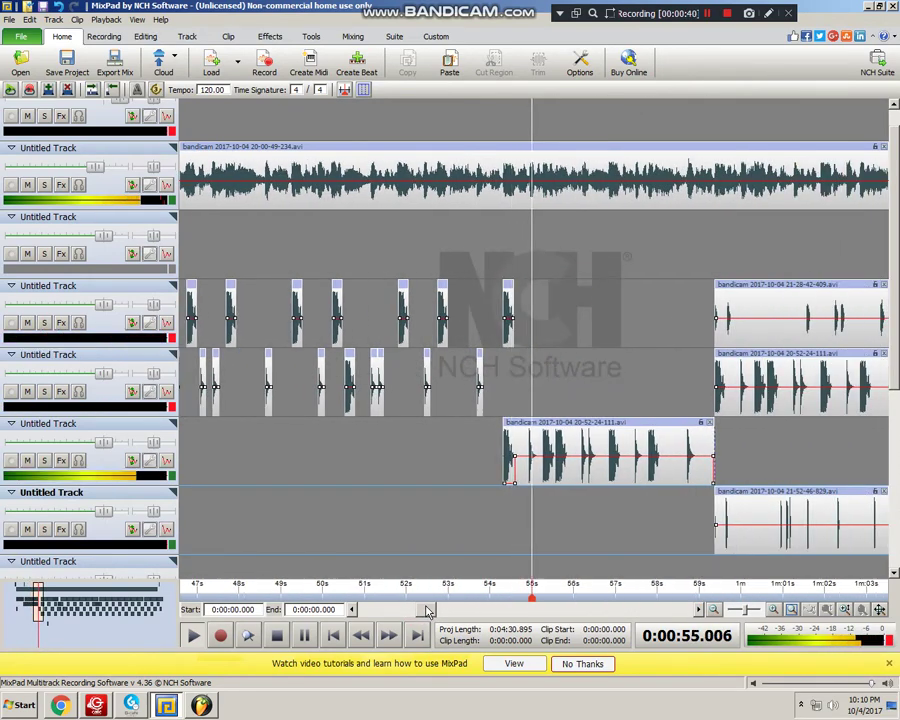
scroll(641, 518, "down", 1)
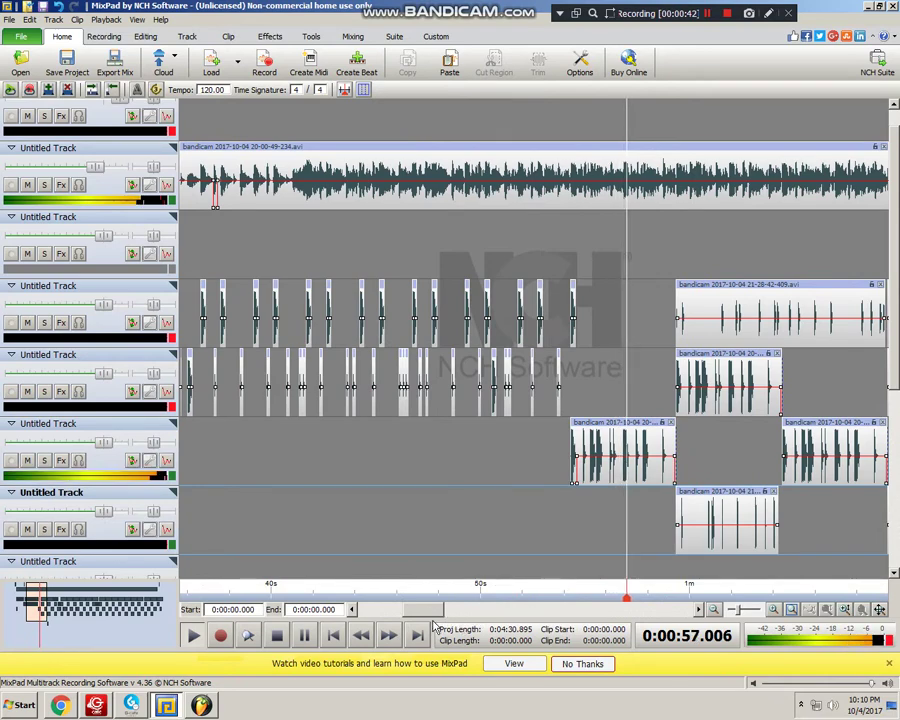
left_click_drag(434, 612, 447, 612)
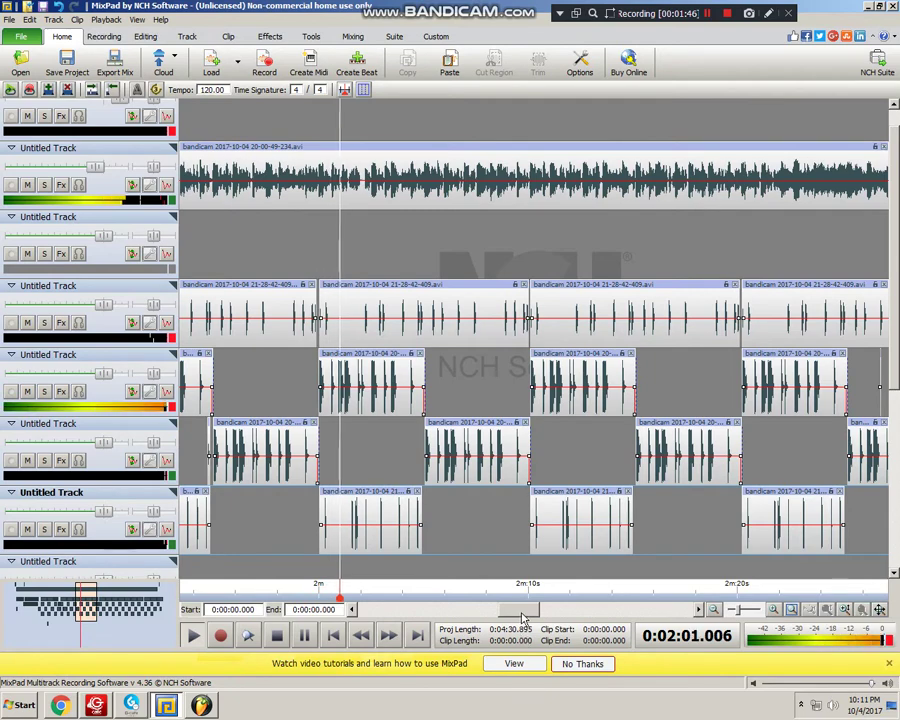
Step: Switch to Chrome, accept the pending friend request on Facebook, and return to MixPad
left_click(61, 706)
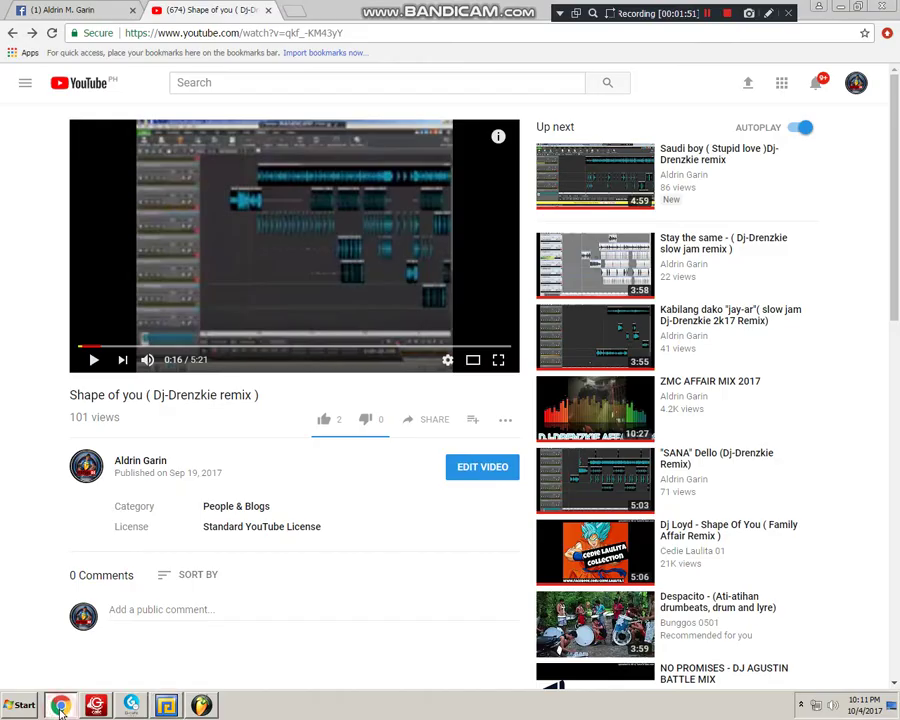
left_click(82, 11)
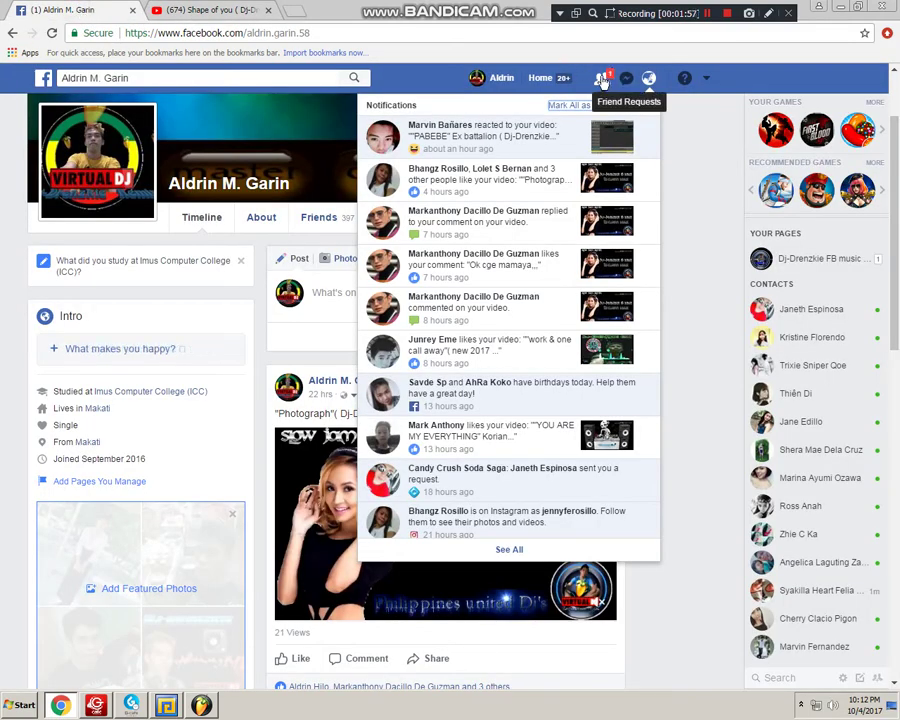
left_click(601, 79)
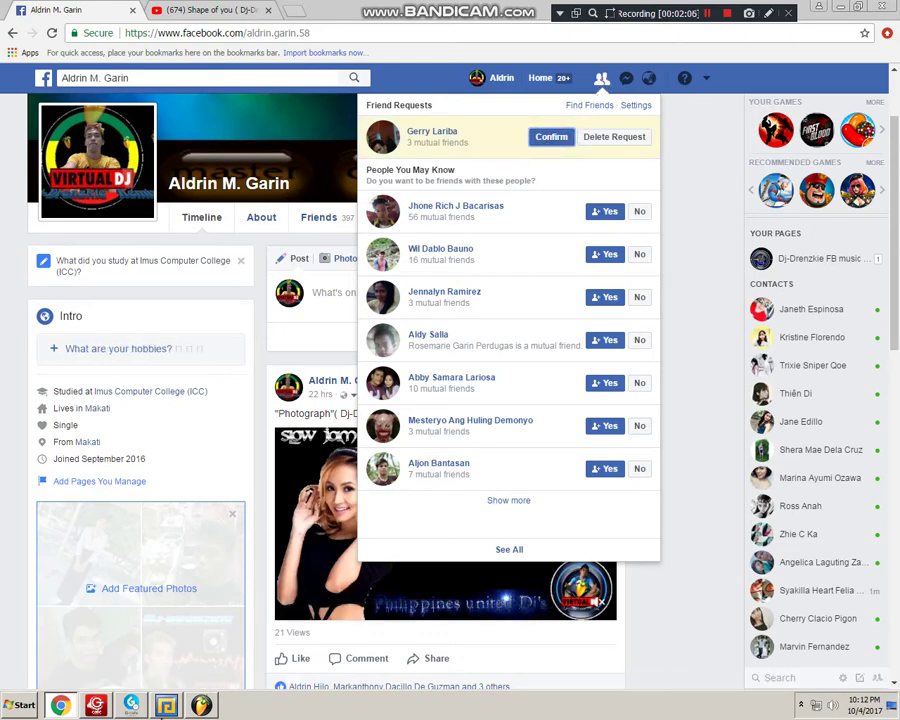
left_click(168, 706)
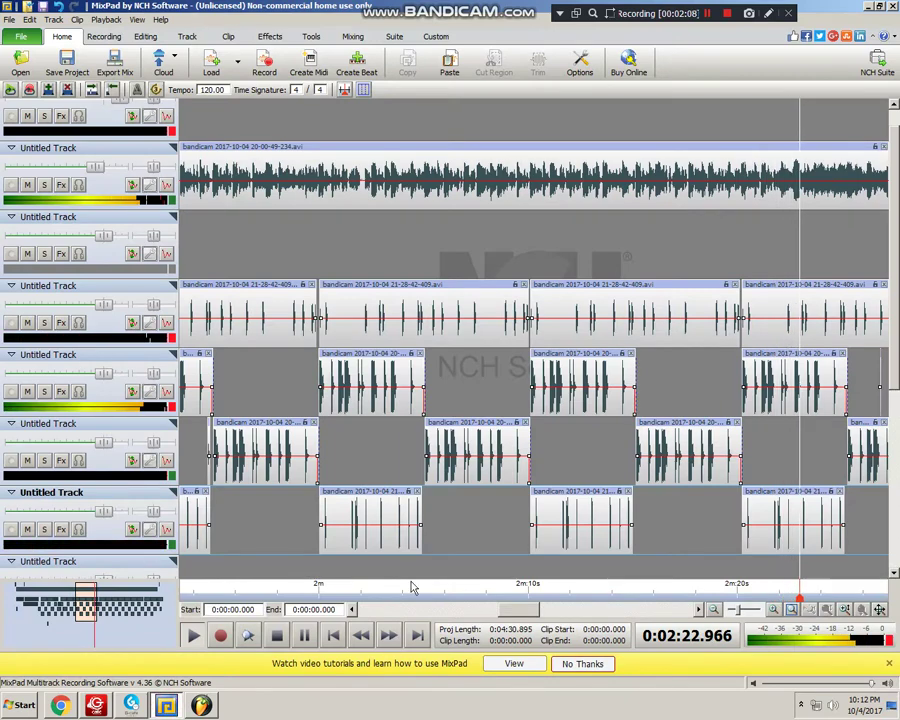
Step: Switch to FL Studio and examine the percussion and synth tracks in the early bars of the Nahash playlist
left_click(200, 706)
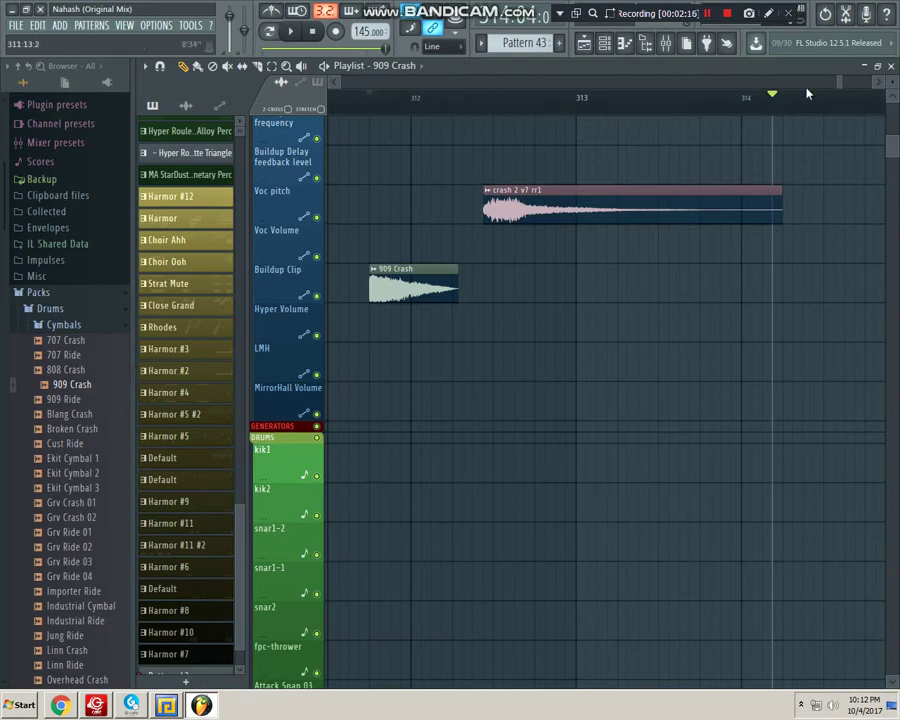
scroll(786, 116, "down", 5)
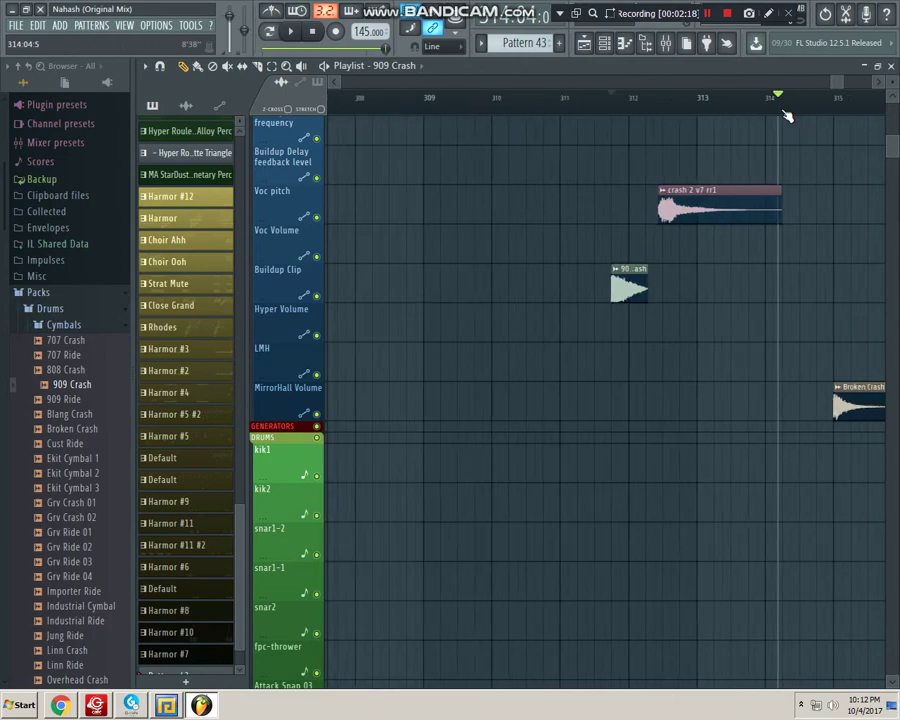
scroll(786, 116, "down", 3)
scroll(786, 116, "up", 1)
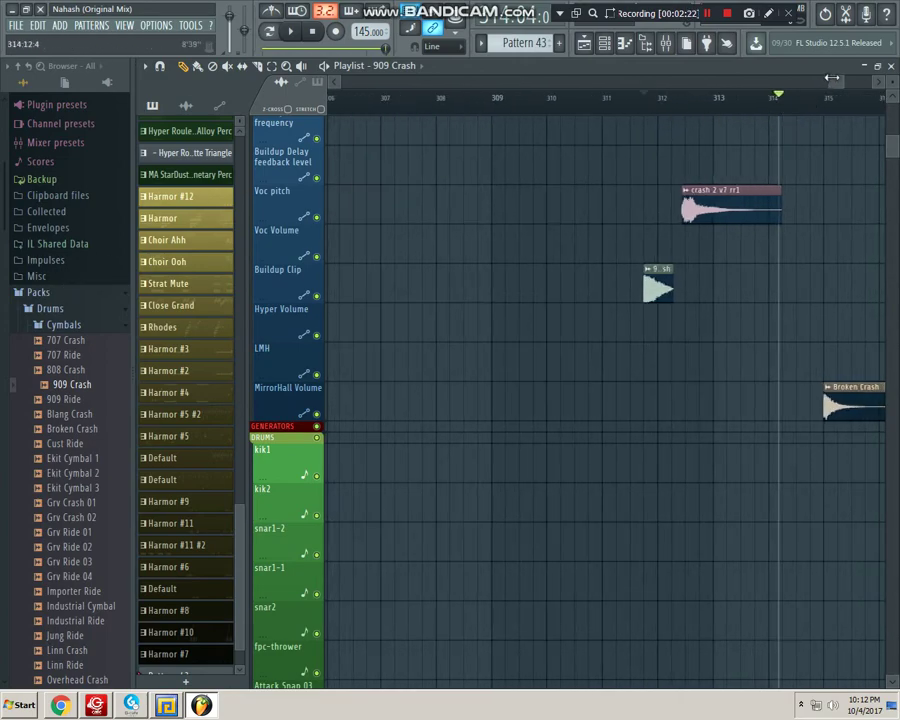
left_click_drag(831, 78, 368, 122)
left_click_drag(887, 148, 886, 286)
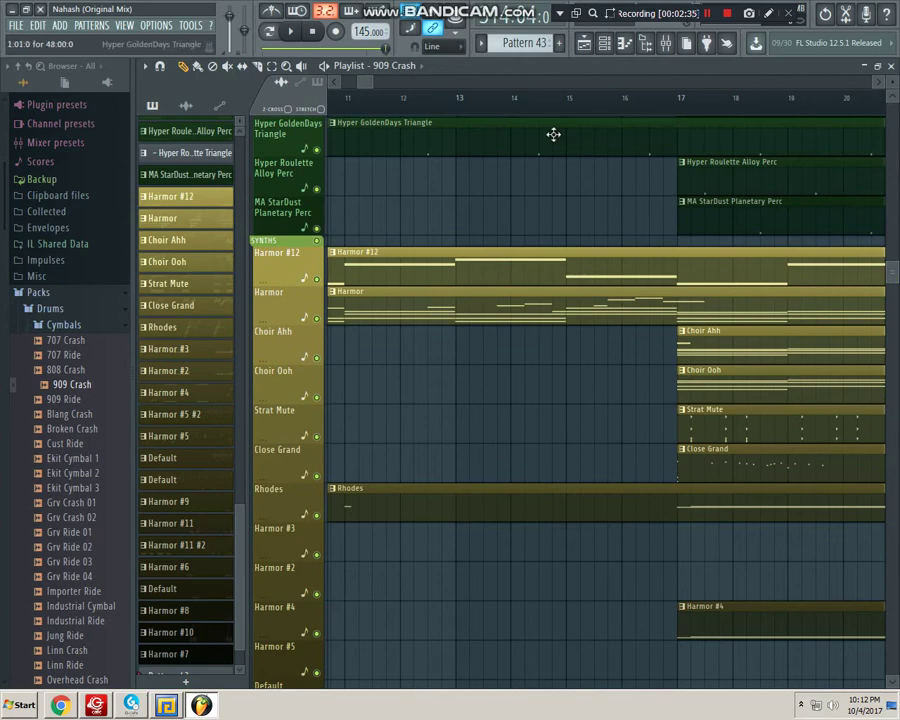
left_click_drag(368, 88, 396, 88)
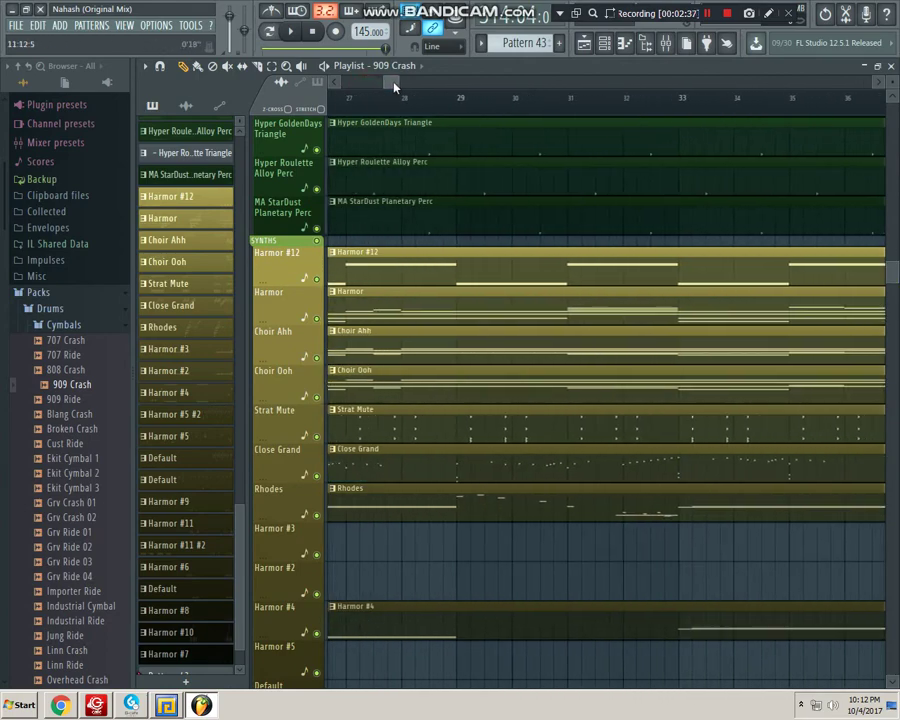
scroll(455, 104, "down", 1)
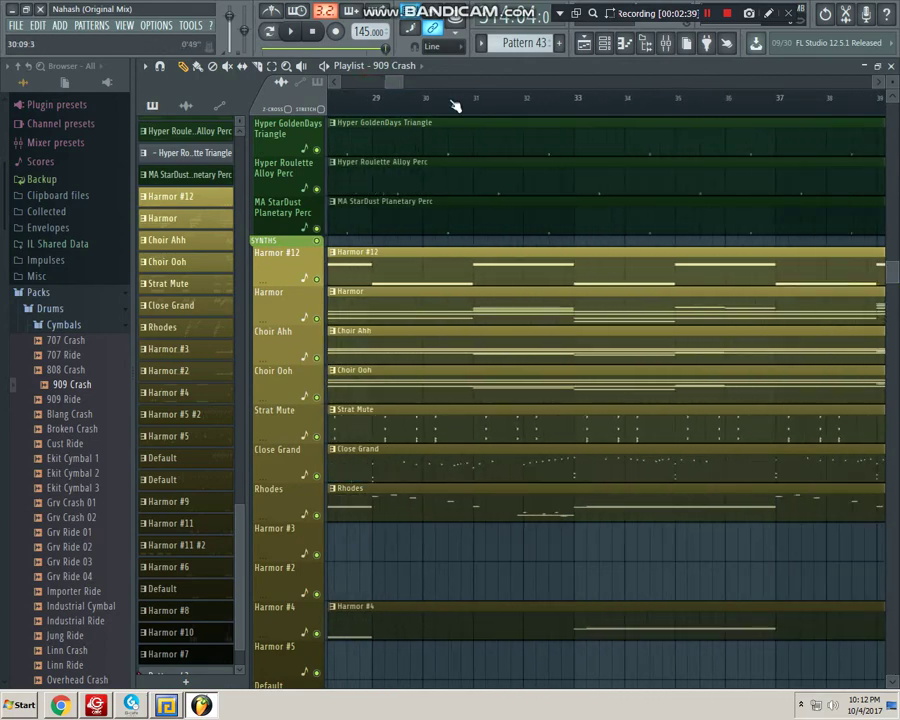
scroll(455, 104, "down", 5)
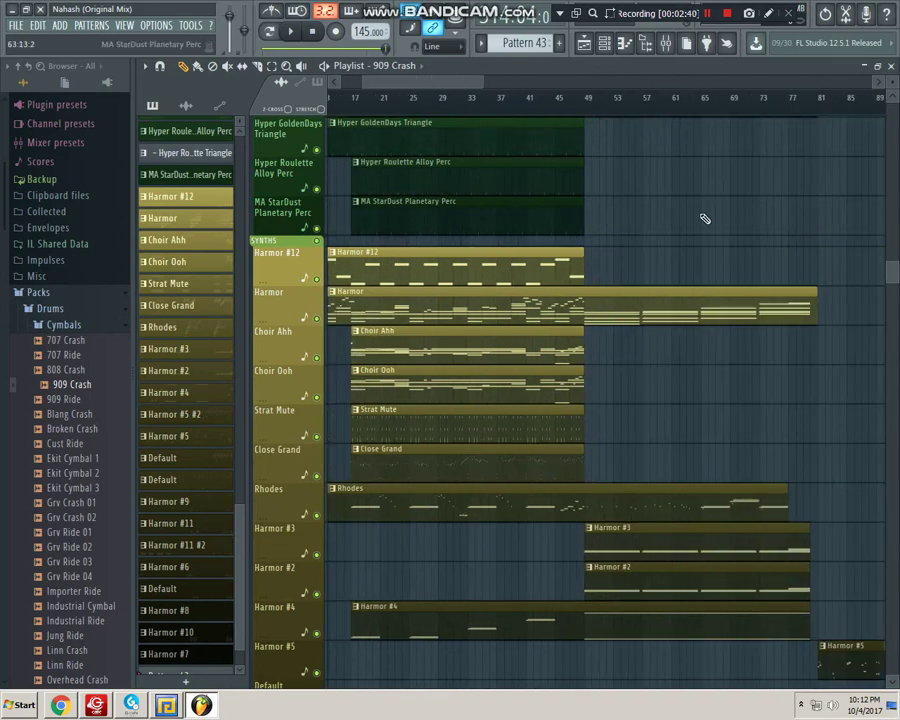
Step: Examine the playlist's audio tracks from CardShark to Hook in FL Studio, and return to MixPad
left_click_drag(893, 277, 876, 369)
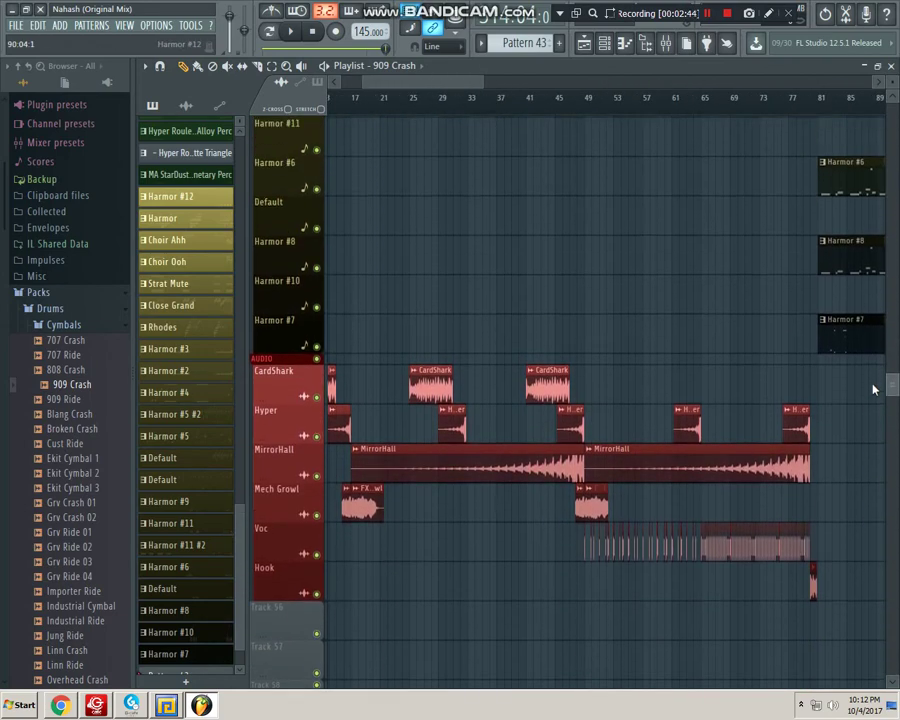
scroll(743, 104, "up", 6)
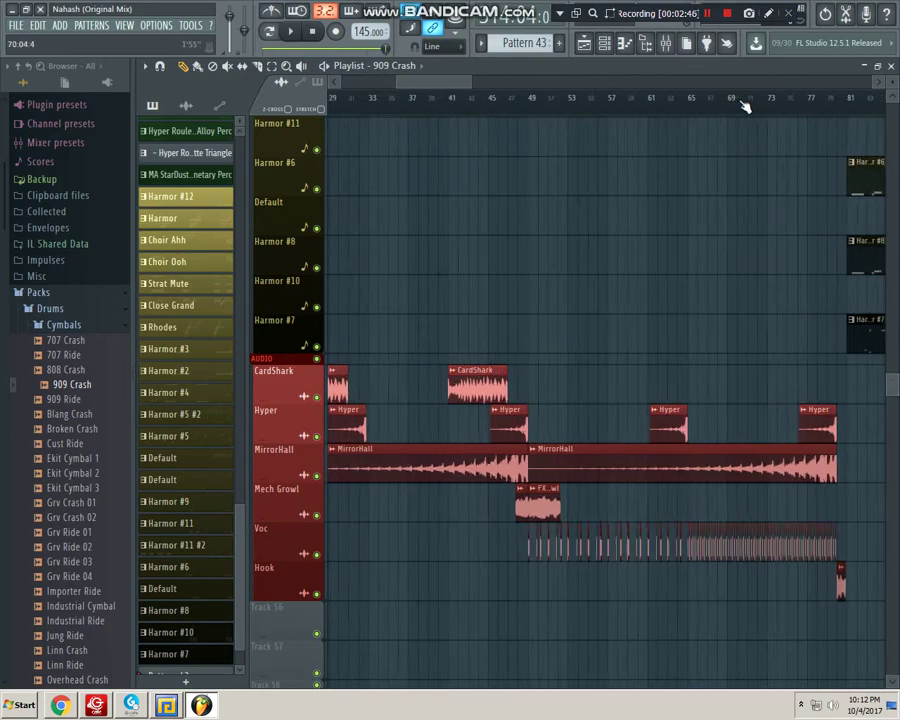
scroll(758, 101, "up", 2)
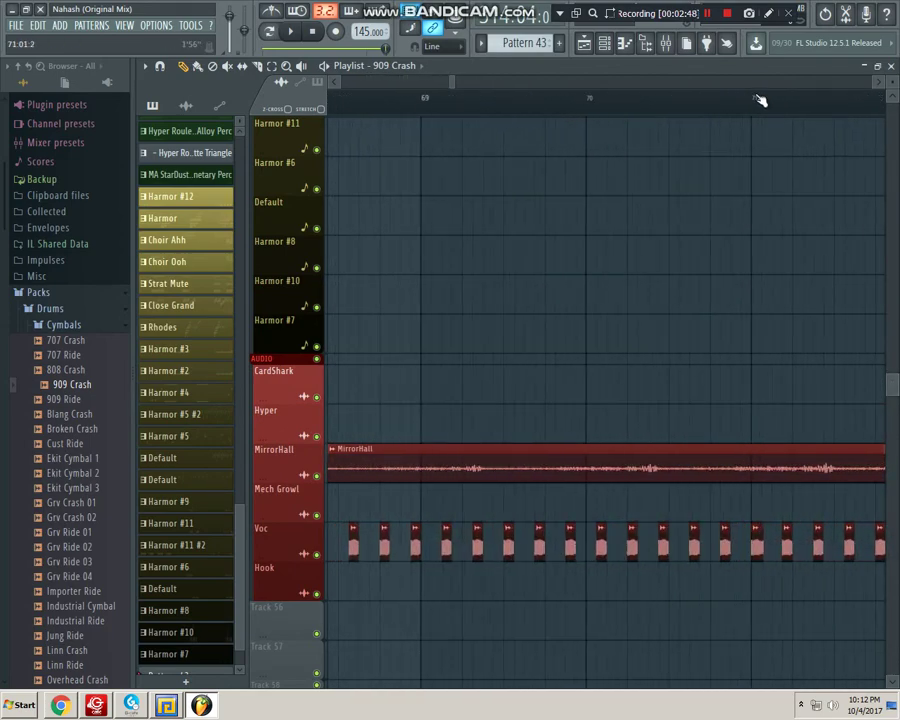
scroll(759, 100, "down", 2)
scroll(758, 101, "down", 6)
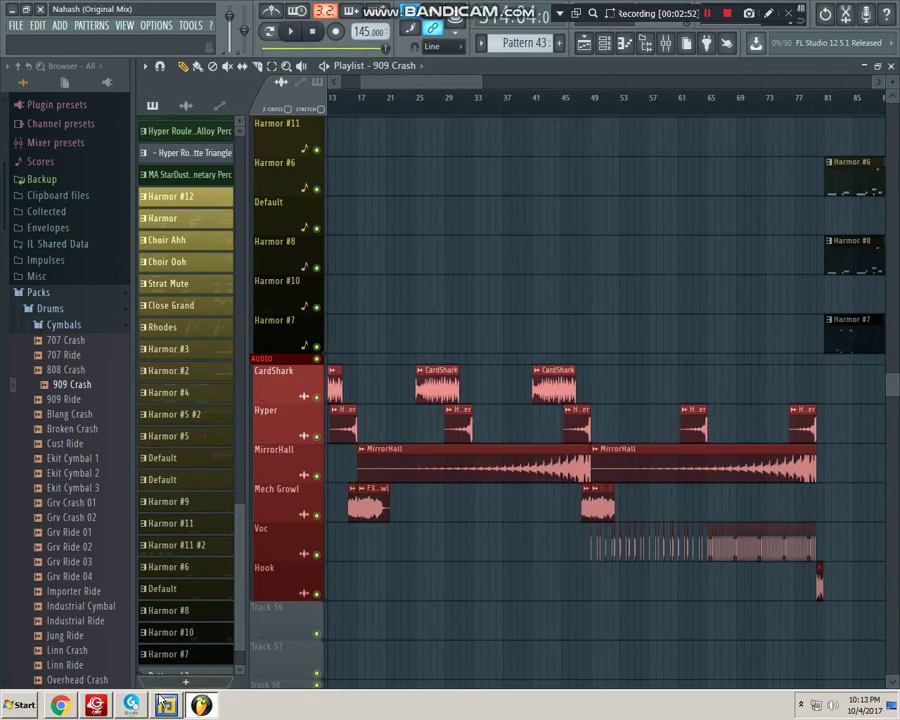
left_click(164, 705)
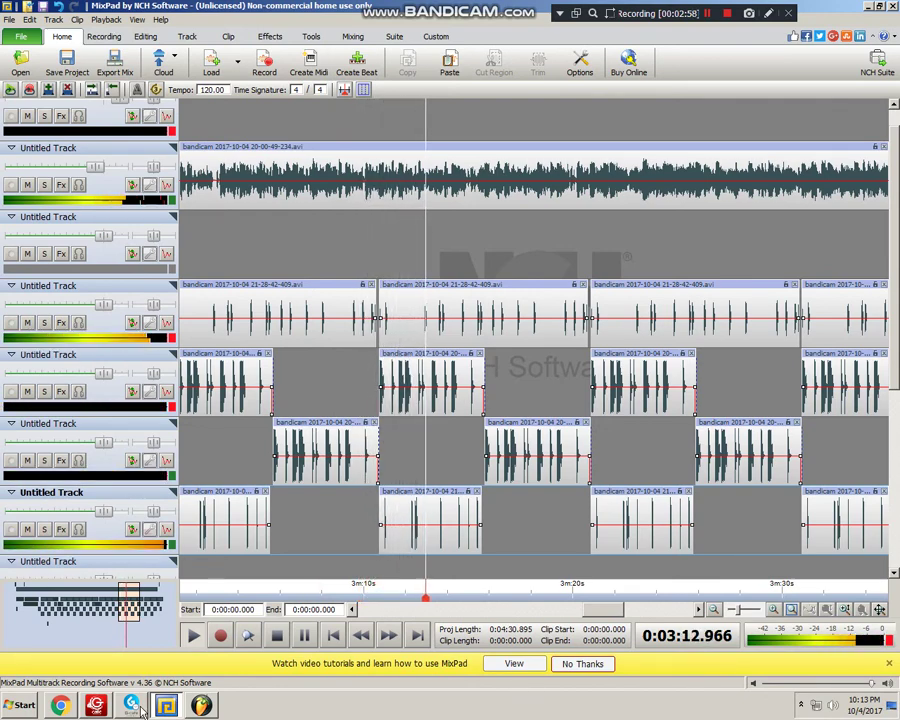
Step: Switch to Chrome, look through the new Facebook friend's profile posts, and go back to the account's own profile
left_click(62, 707)
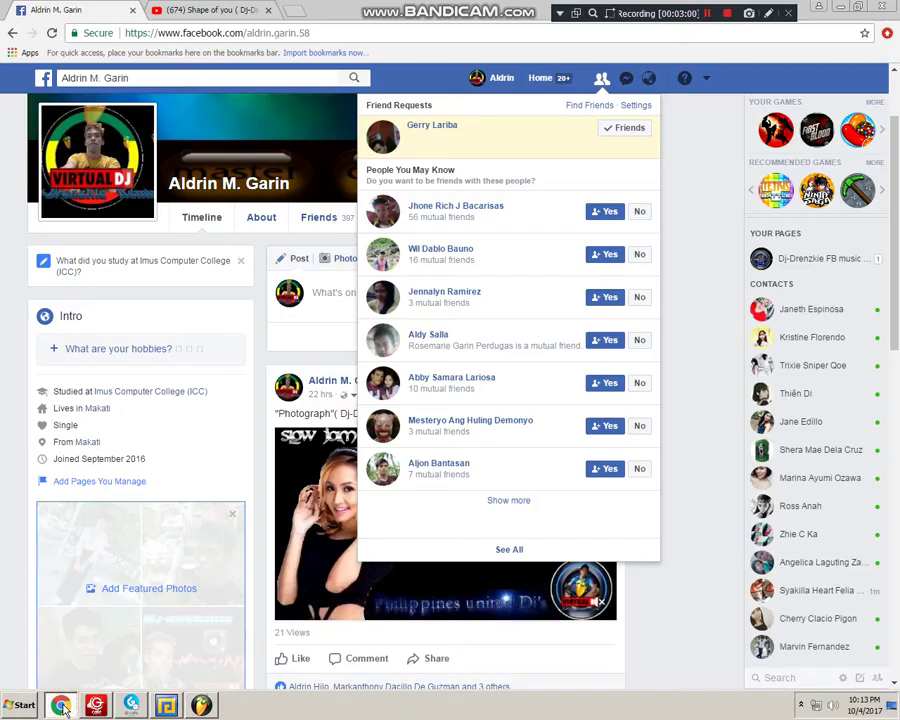
left_click(426, 129)
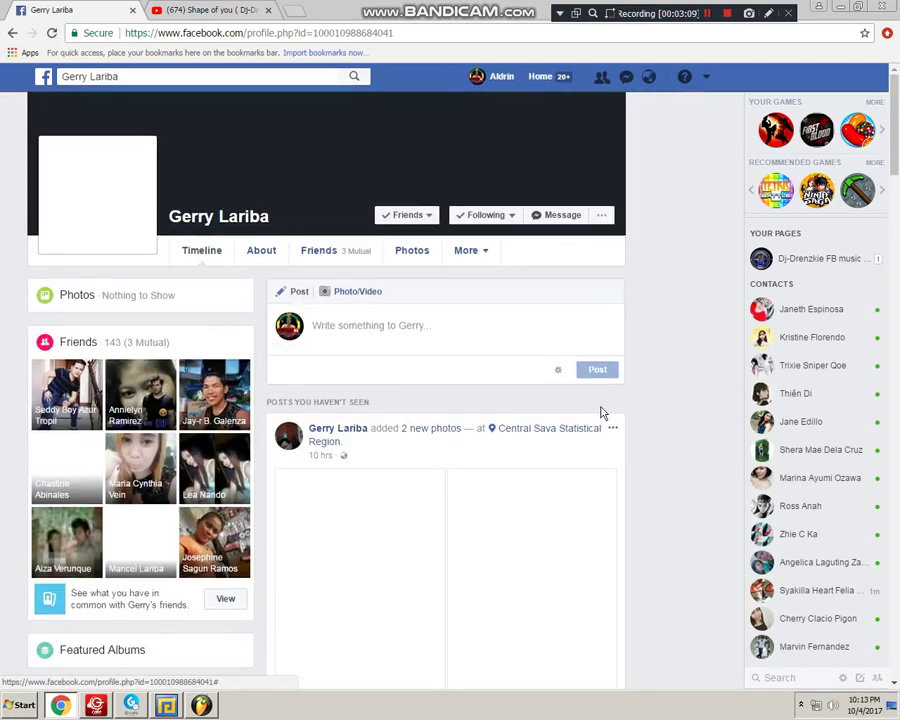
scroll(602, 412, "down", 2)
scroll(602, 412, "down", 5)
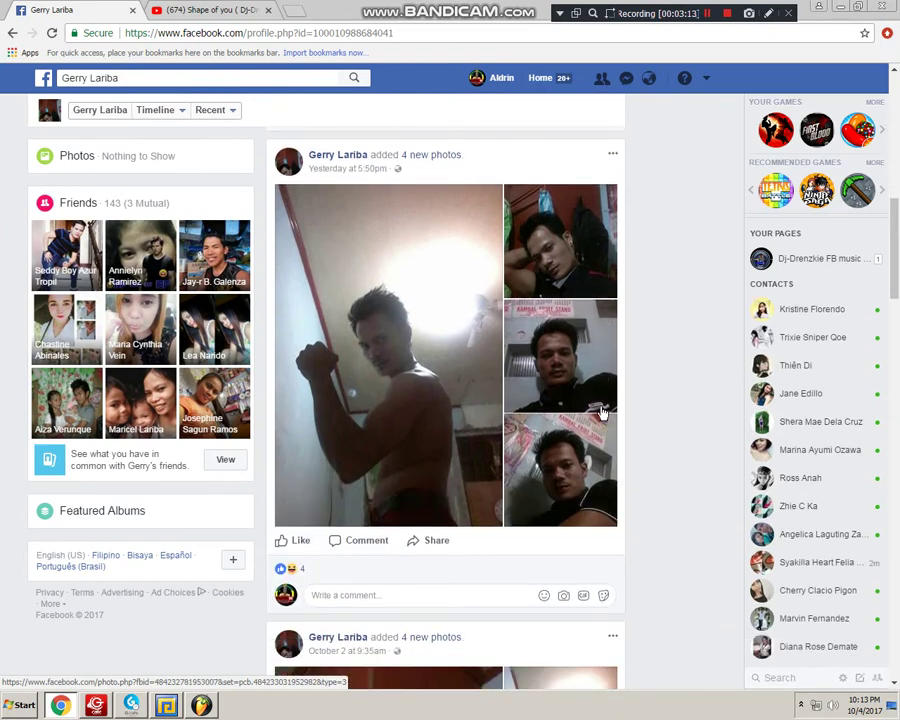
scroll(602, 412, "down", 9)
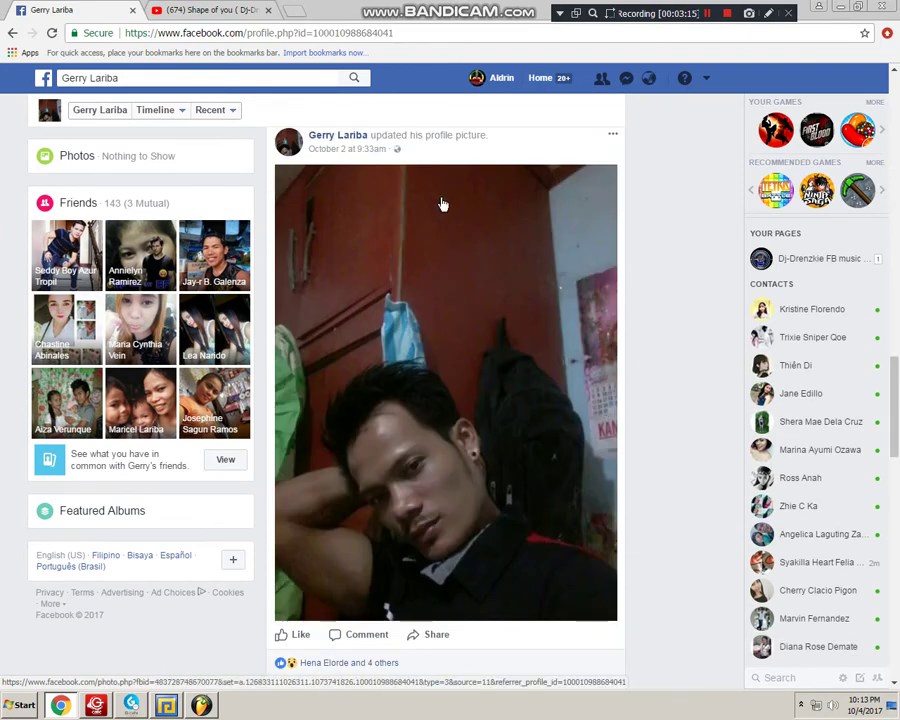
scroll(443, 204, "up", 3)
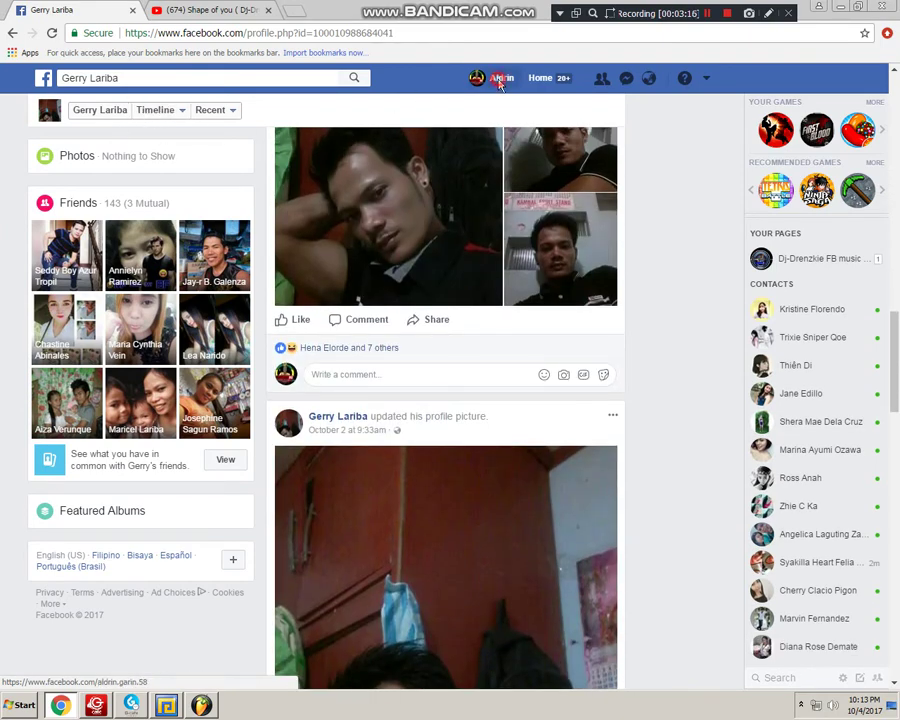
left_click(500, 83)
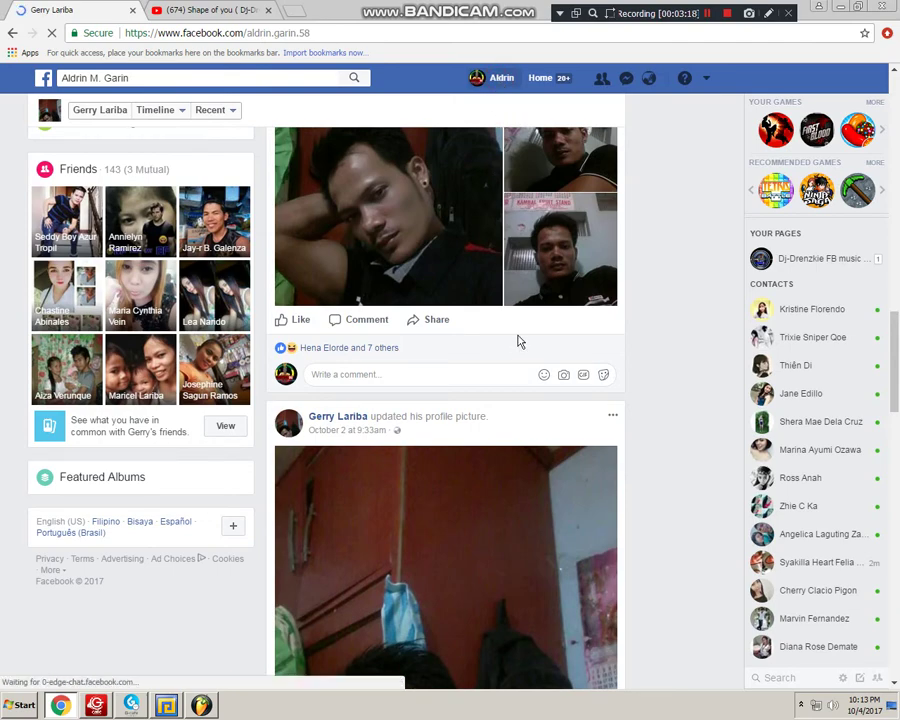
Step: Switch to MixPad and examine the closing clips of all tracks around the 4-minute mark as the project plays
key("alt+Tab")
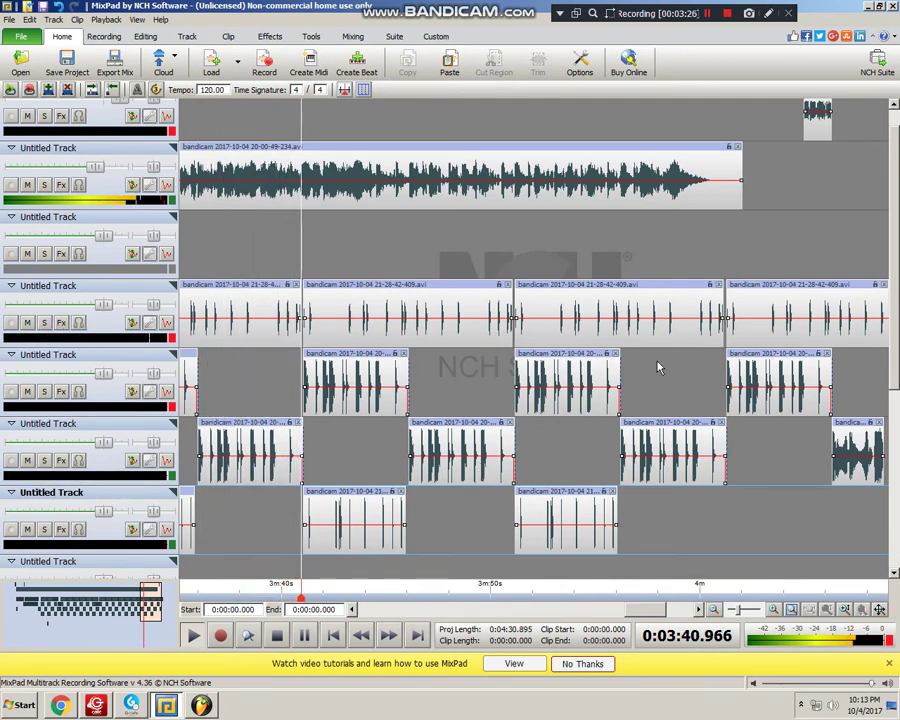
scroll(530, 340, "down", 2)
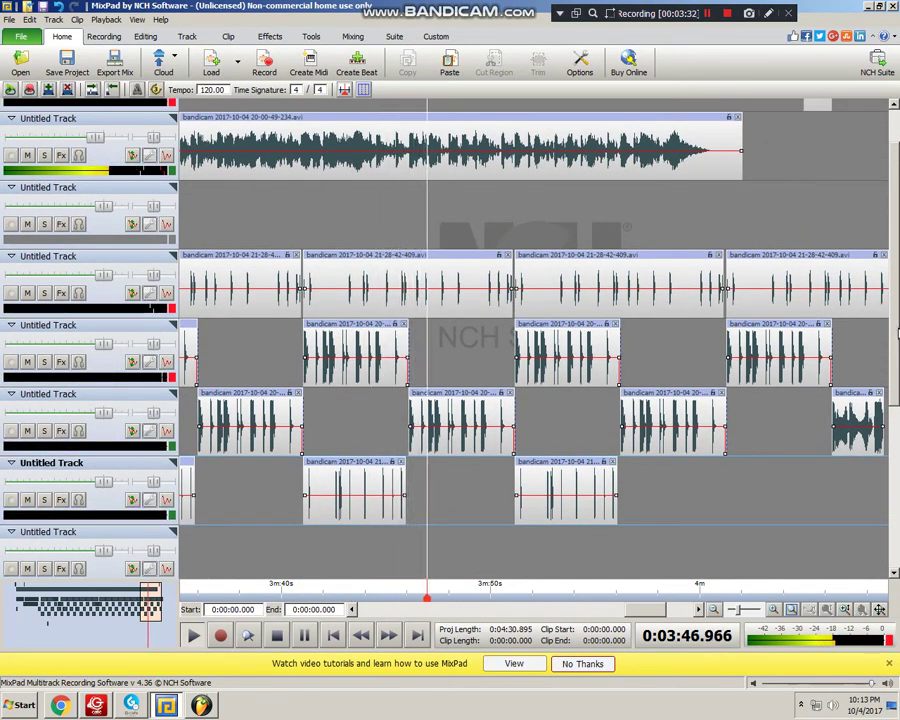
scroll(893, 330, "up", 2)
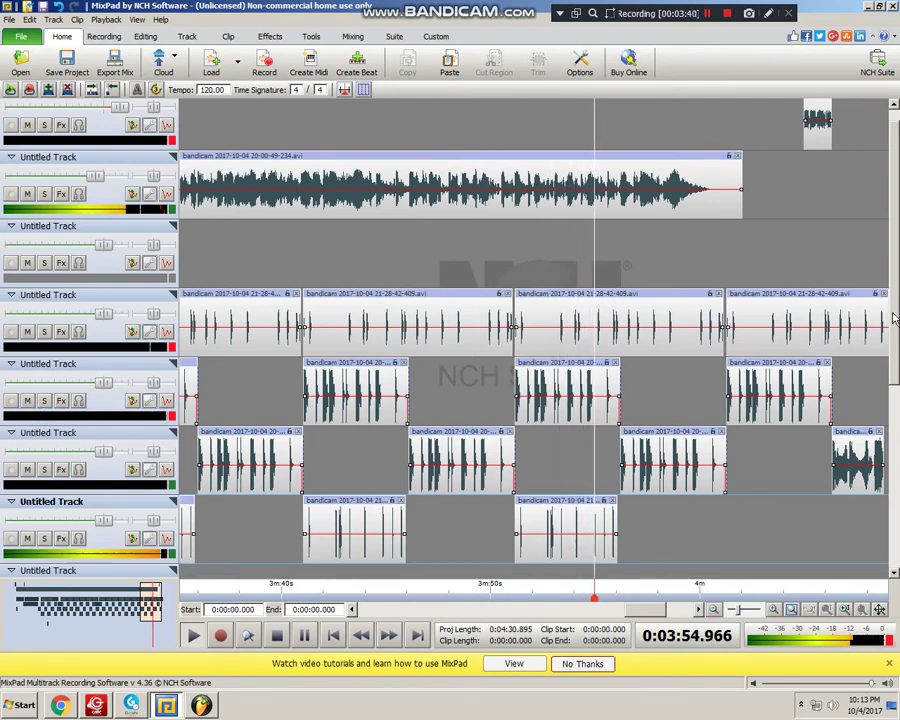
scroll(897, 315, "up", 1)
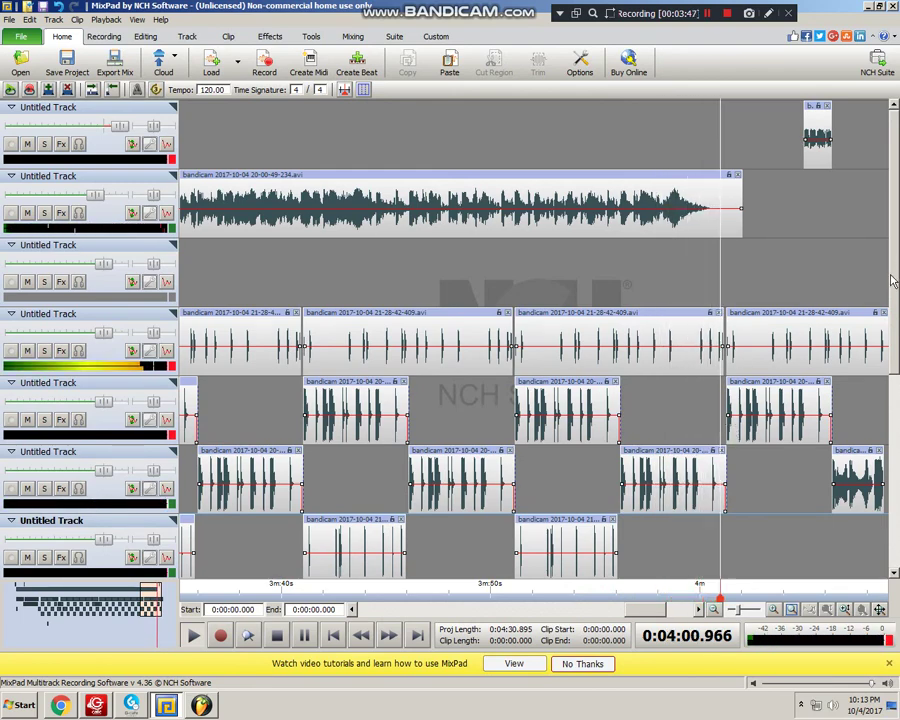
left_click(640, 609)
left_click_drag(641, 610, 663, 595)
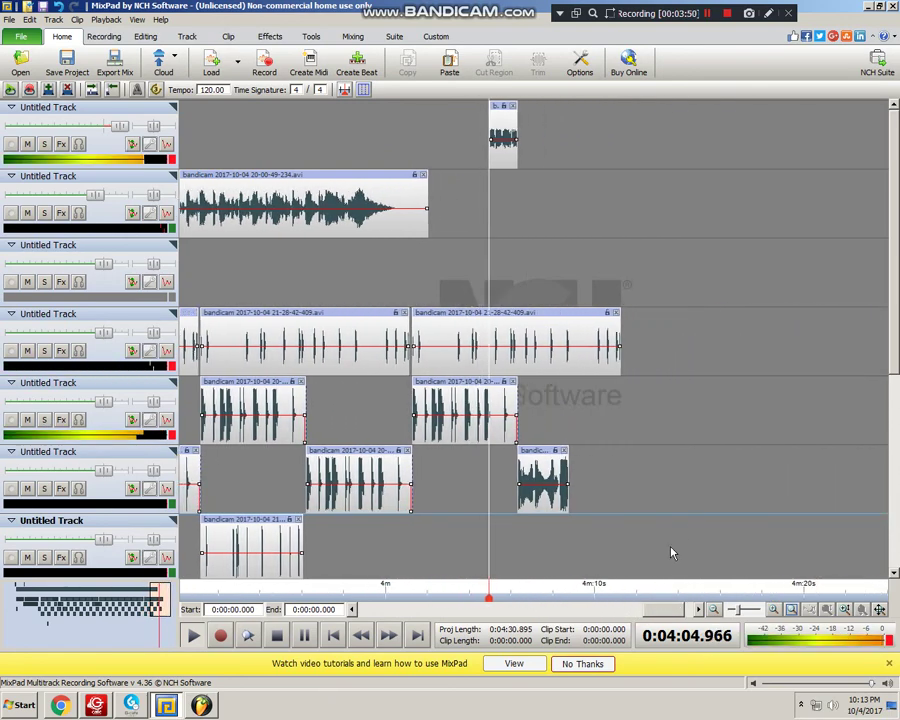